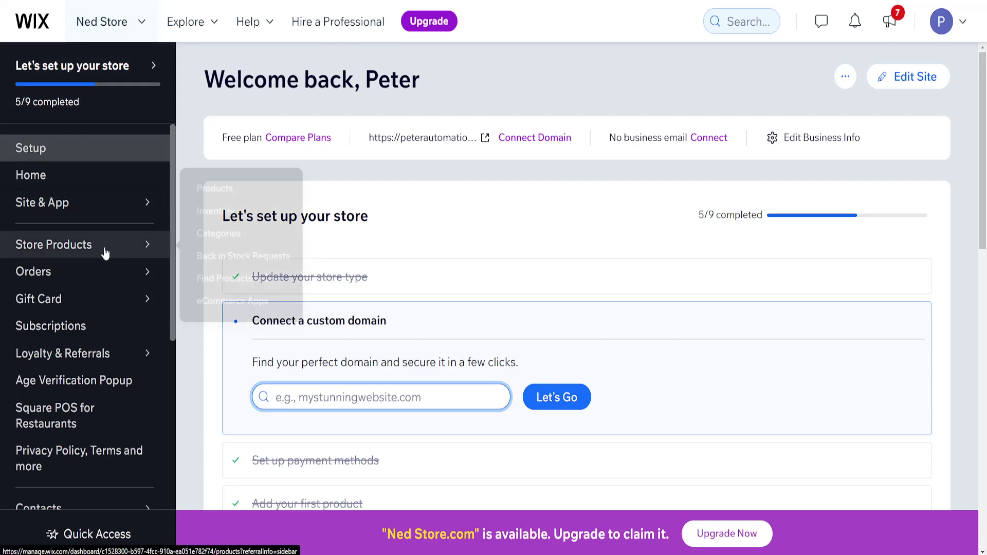
Open Loyalty Program under Loyalty & Referrals and highlight its heading and three benefit lines.
mouse_move(68, 360)
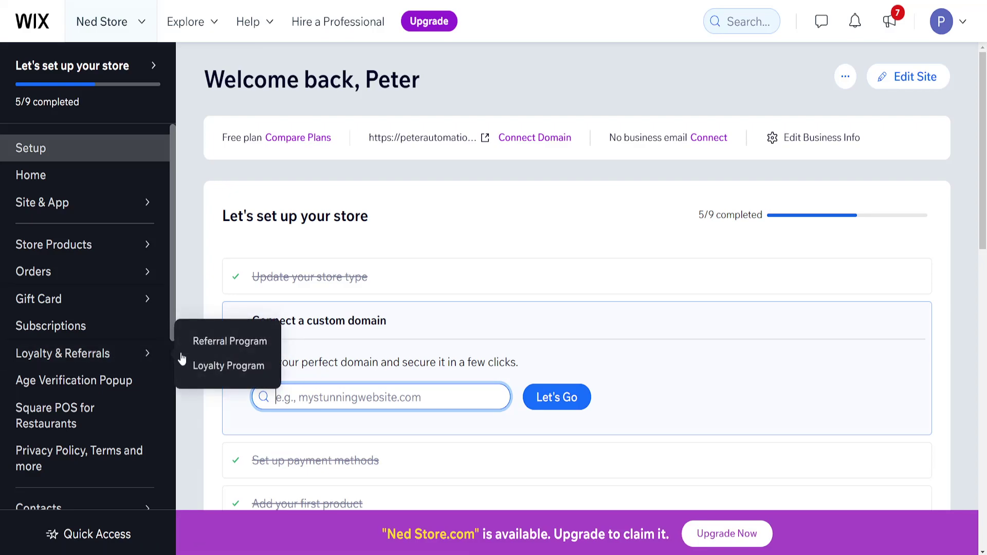
click(227, 369)
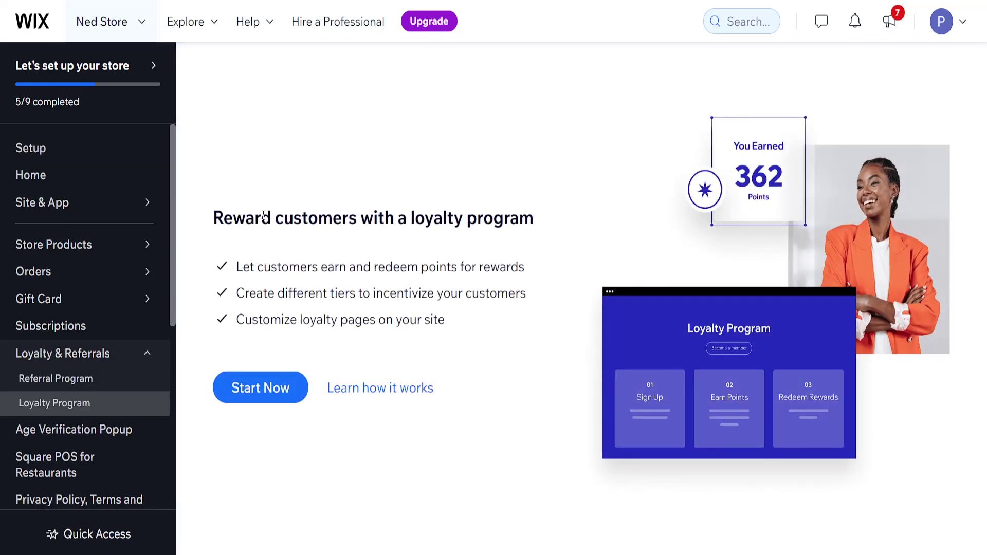
drag(215, 218, 519, 221)
click(489, 231)
drag(243, 275, 442, 274)
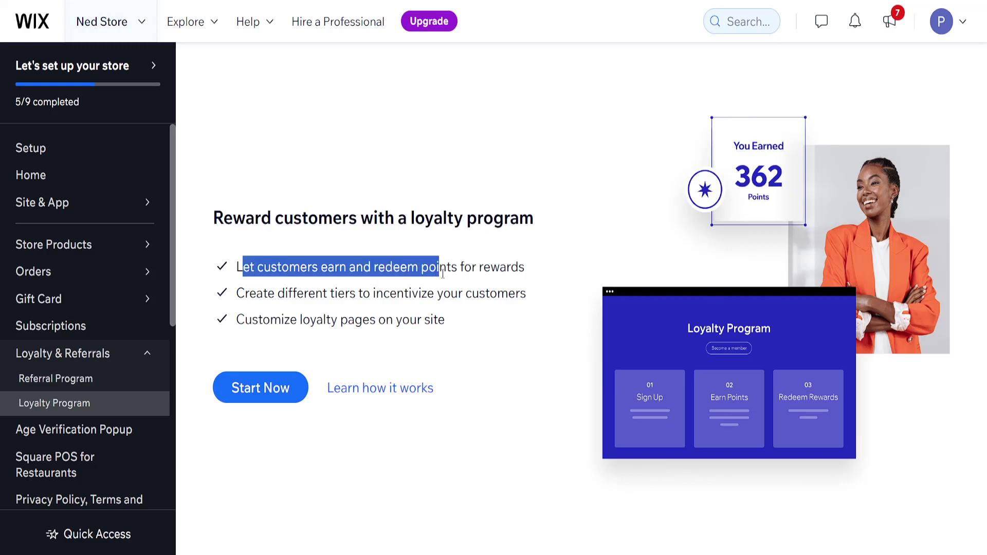
click(501, 261)
drag(251, 302, 467, 297)
click(255, 320)
drag(254, 320, 423, 320)
click(423, 320)
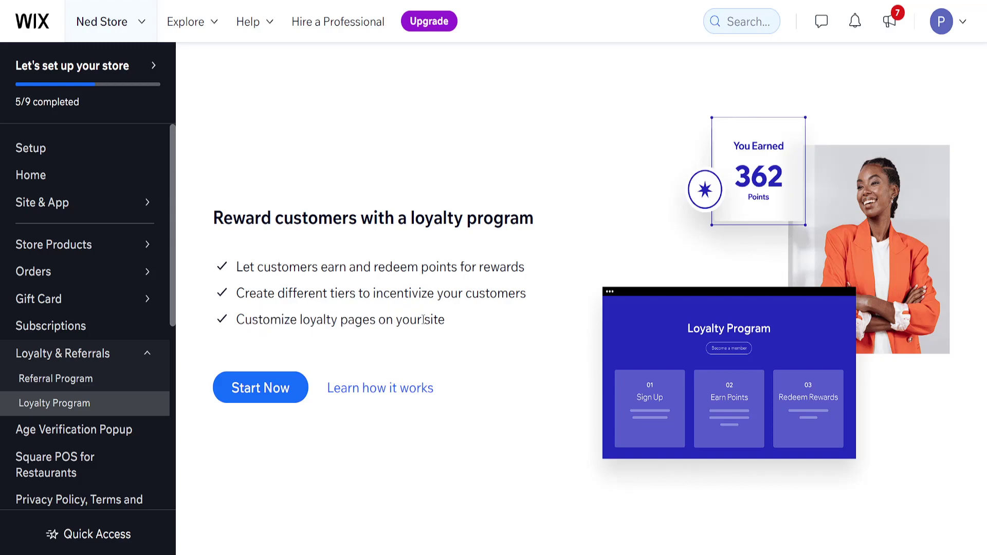
Start the program setup and rename the program from Loyalty to 'ned help loyalty'.
click(271, 387)
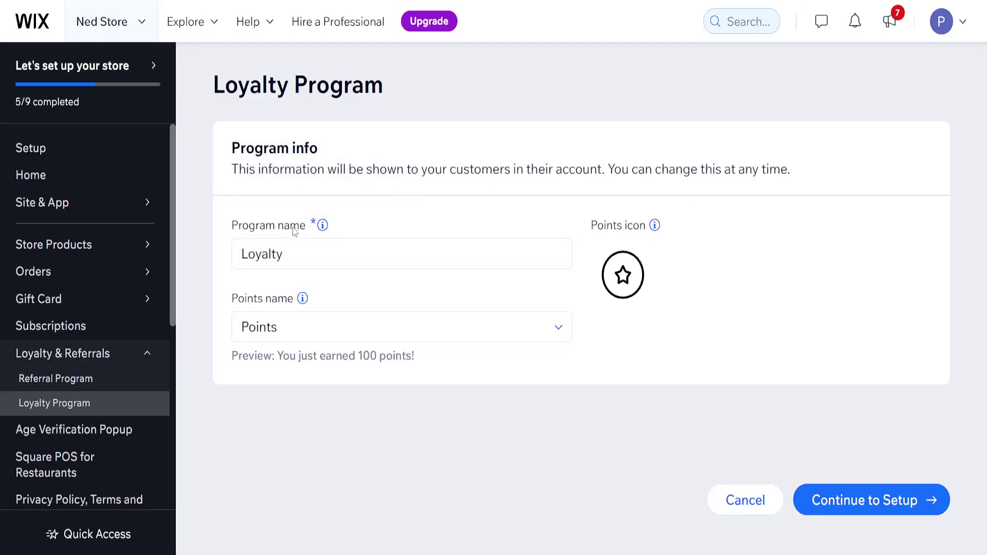
double_click(290, 255)
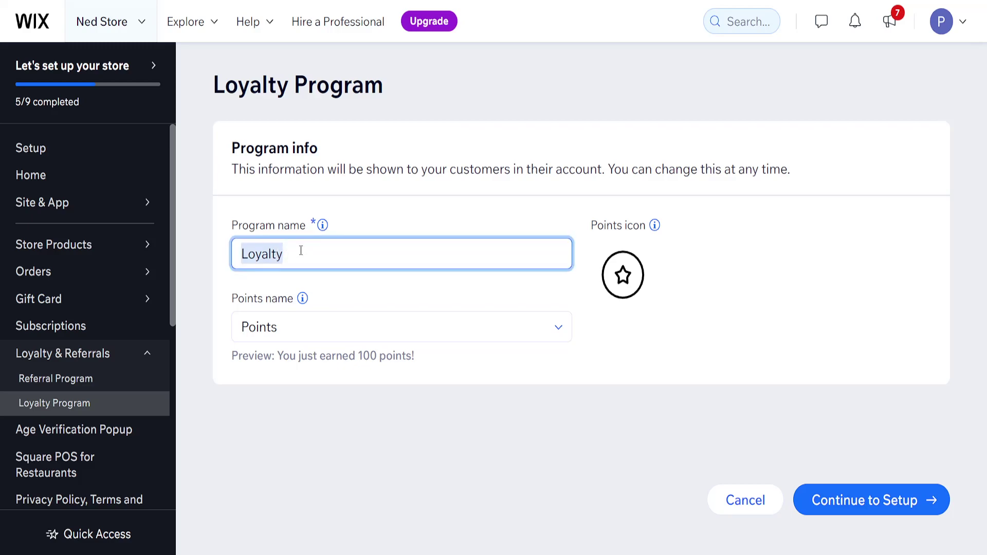
text(ned hel)
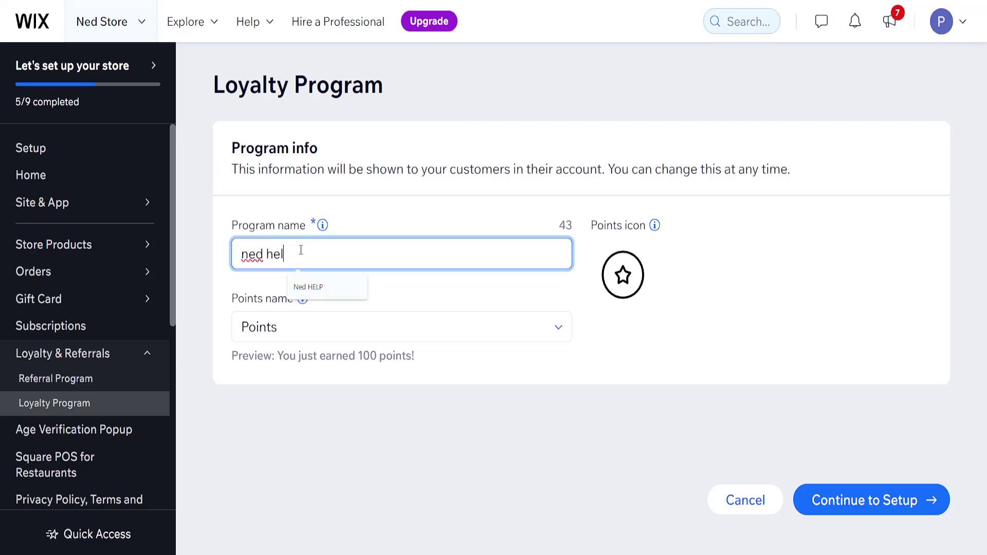
text(p loyalty)
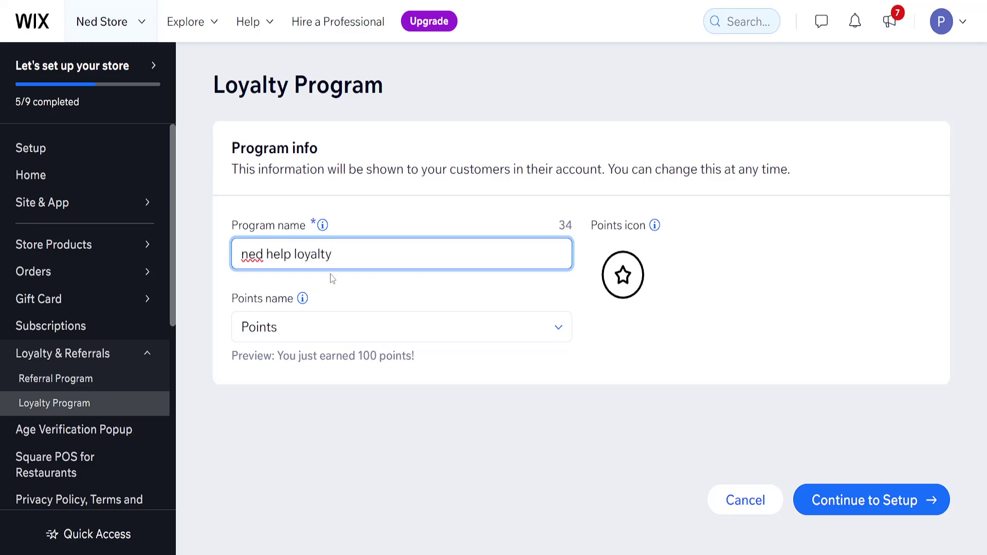
click(395, 467)
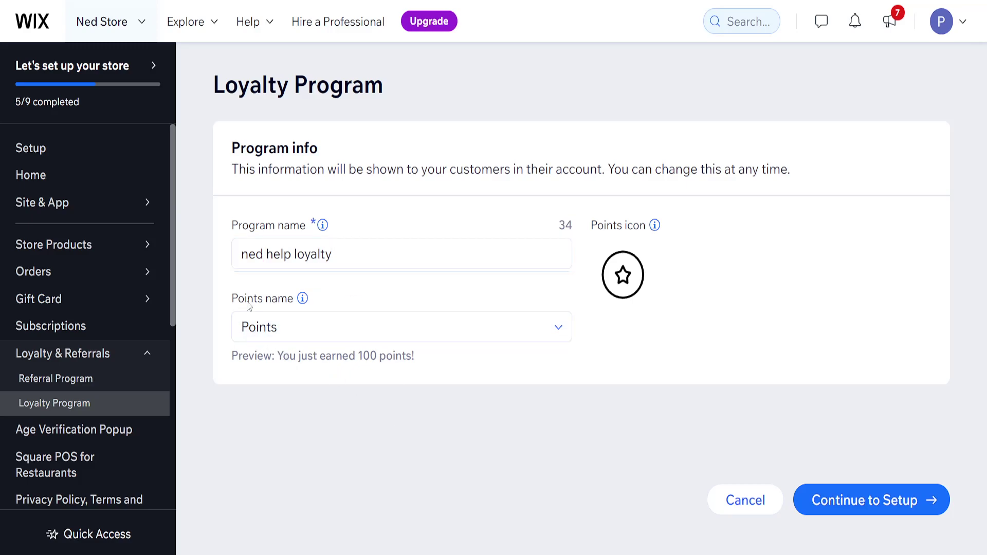
Set the points name to the custom name 'ned points' and review its preview.
click(540, 333)
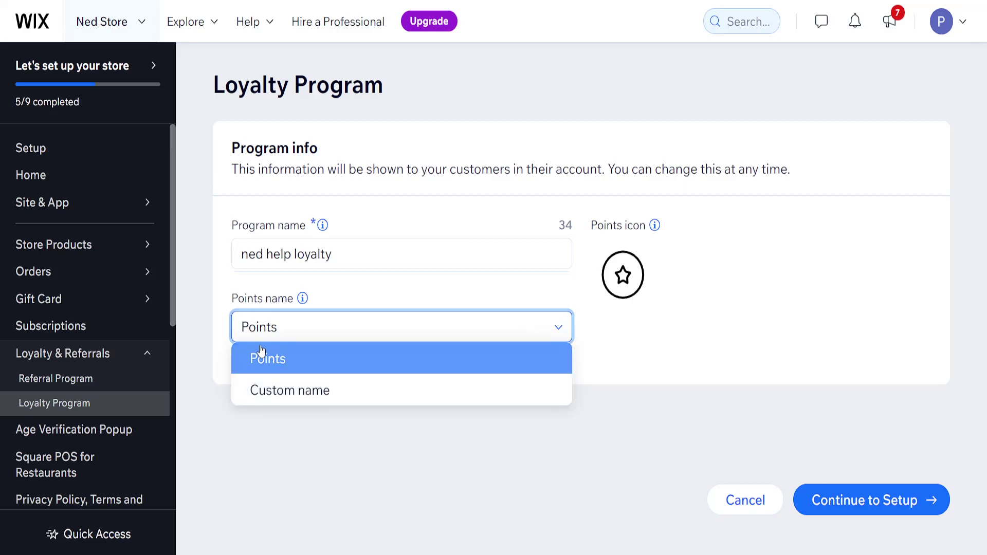
click(273, 391)
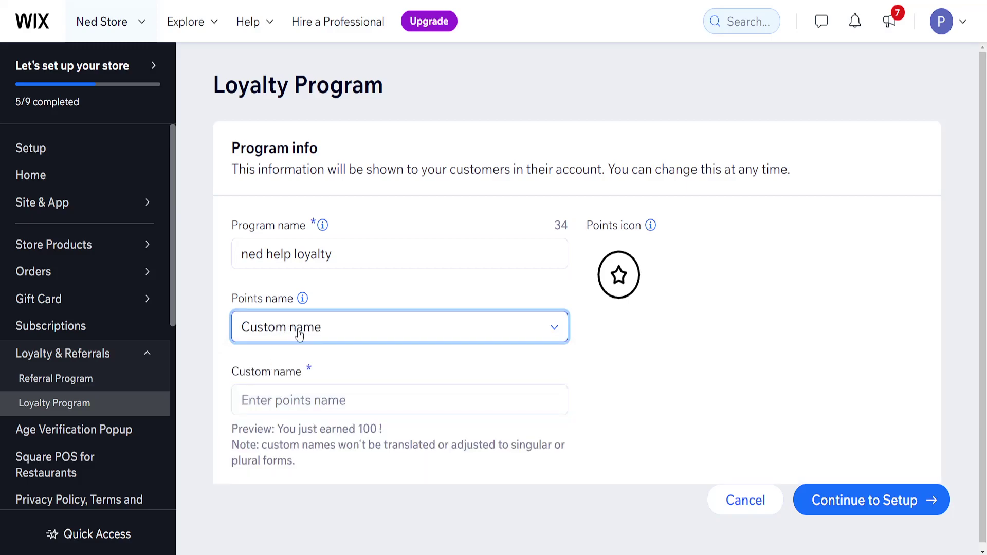
click(362, 400)
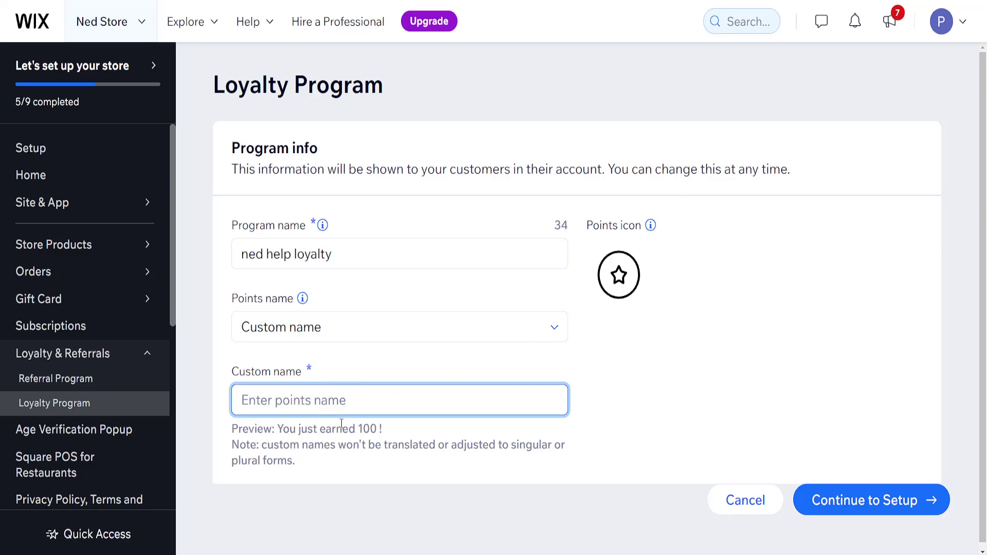
text(ned points)
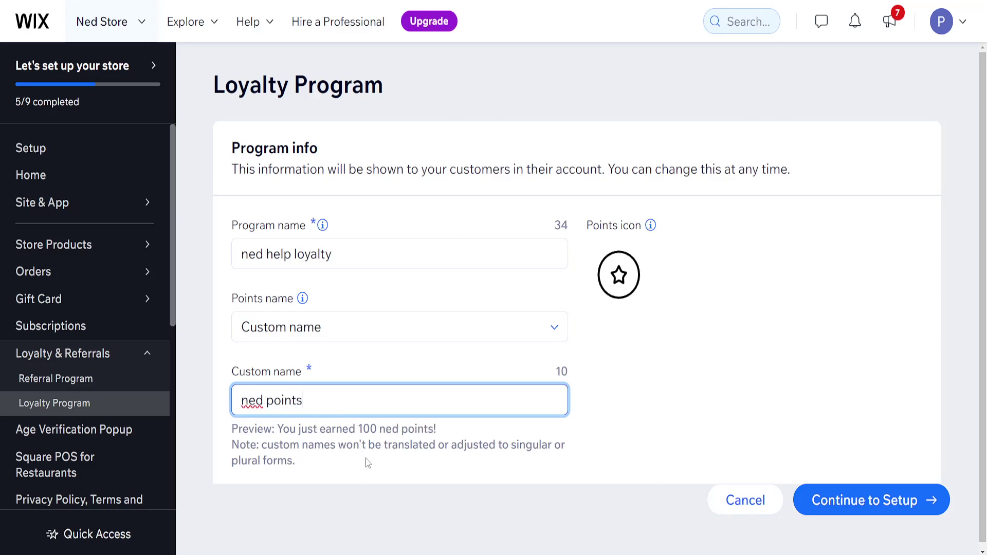
scroll(364, 461, down, 1)
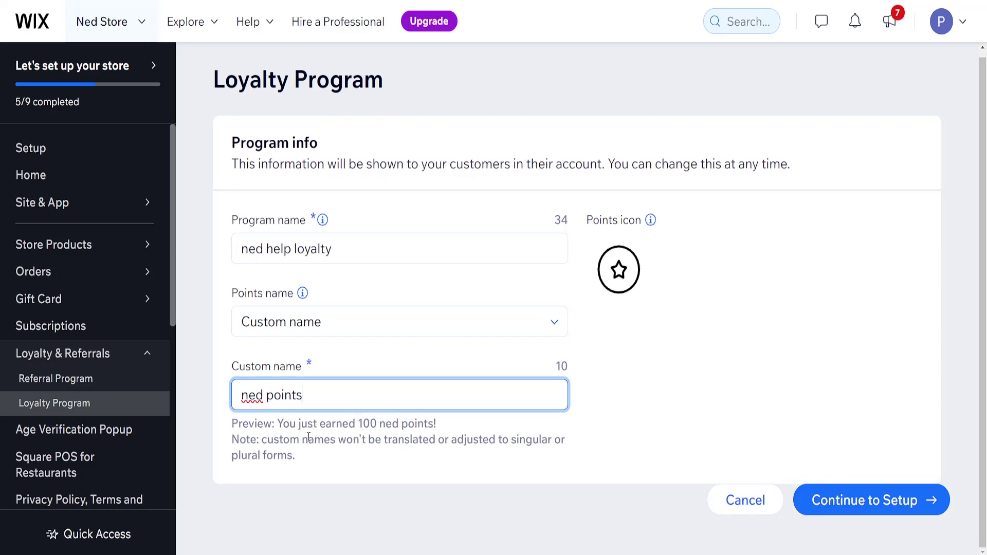
drag(362, 423, 430, 424)
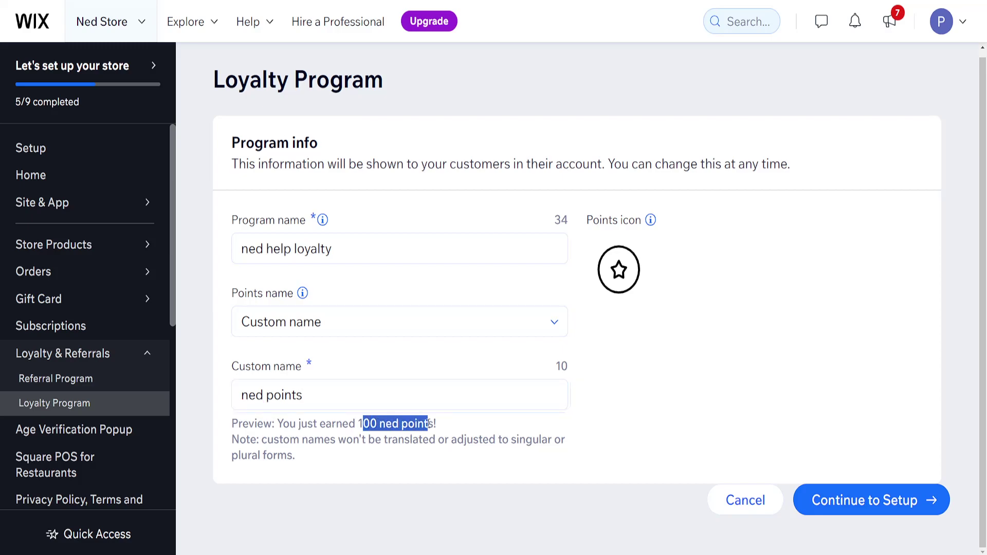
drag(301, 439, 423, 446)
click(436, 451)
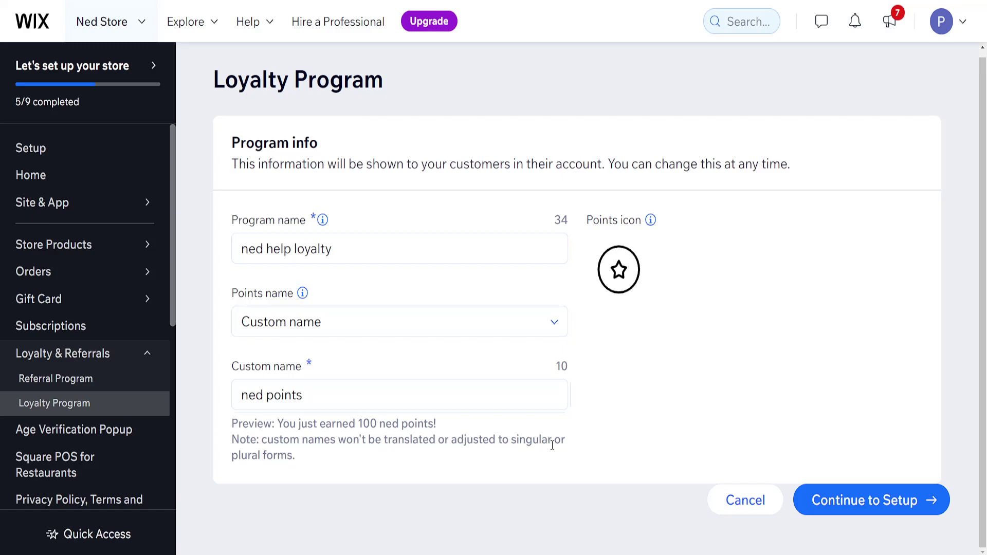
scroll(426, 458, up, 1)
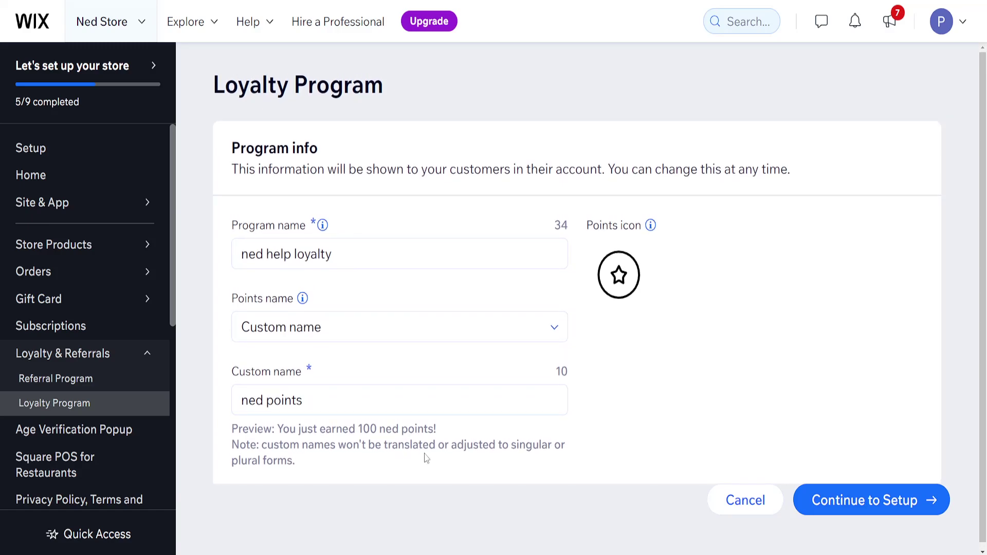
Continue to setup and review the program details: 'ned help loyalty', 'ned points', points icon.
click(871, 505)
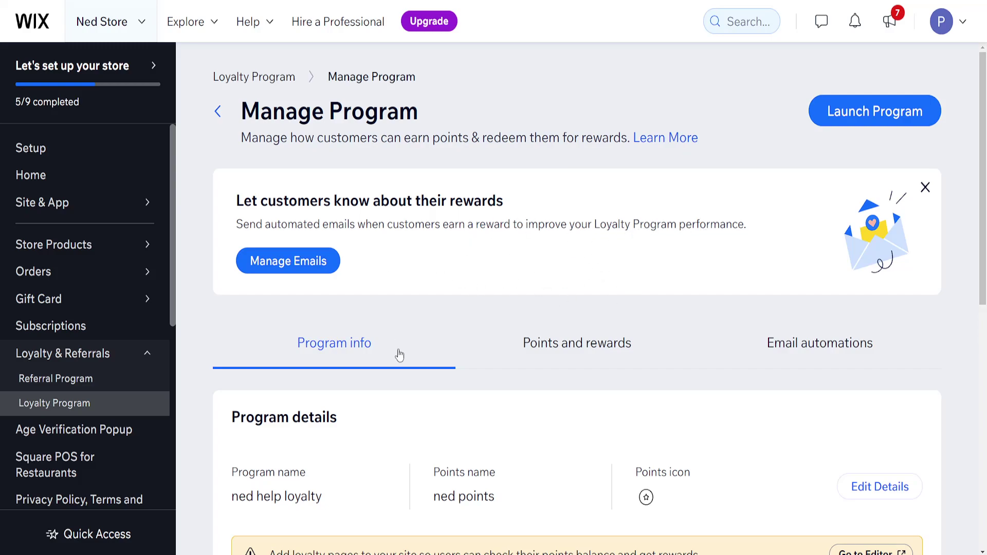
scroll(497, 267, down, 3)
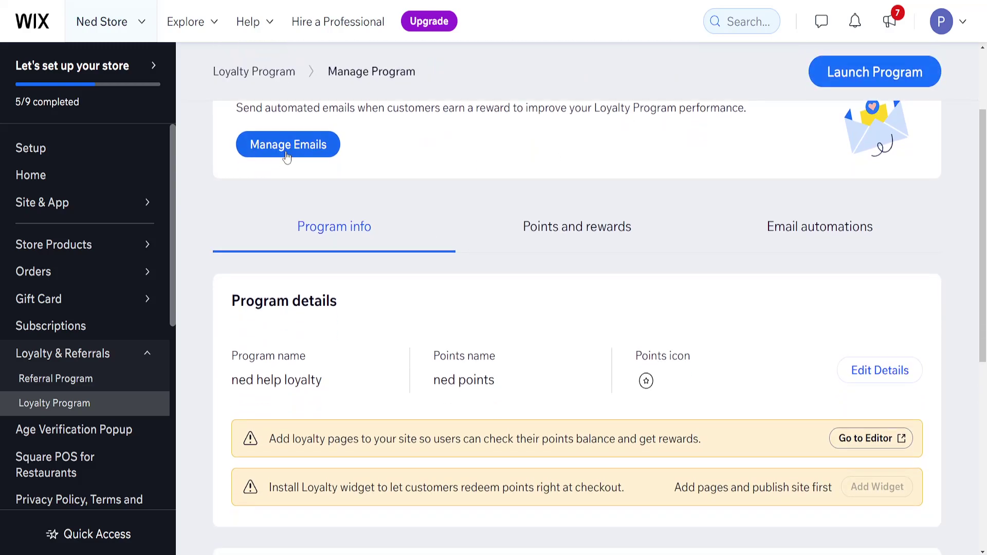
scroll(412, 316, down, 2)
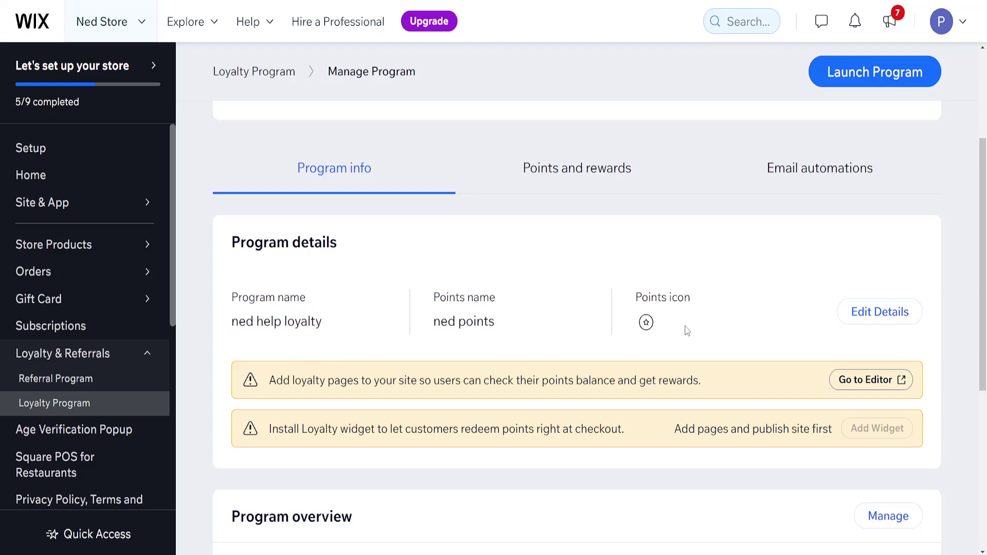
click(877, 314)
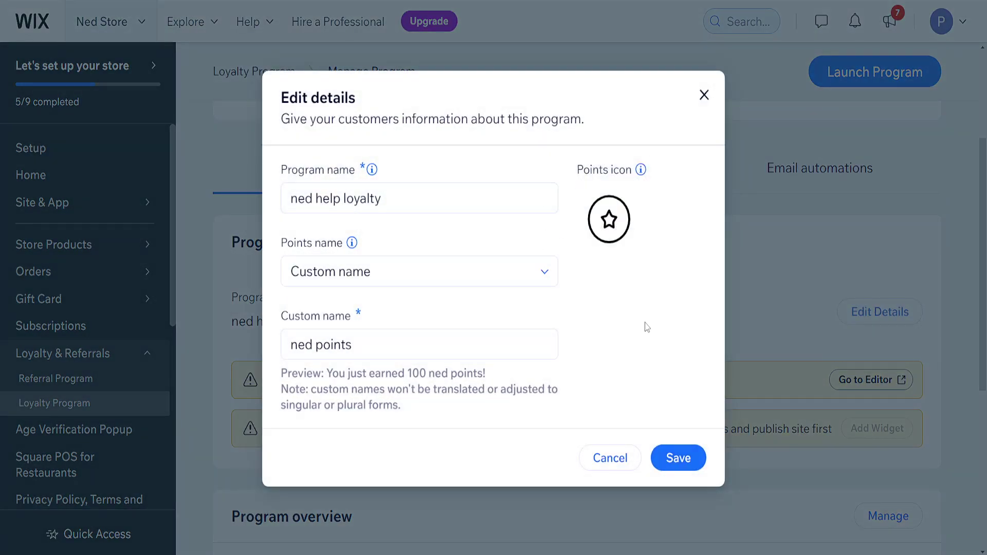
mouse_move(591, 226)
click(704, 94)
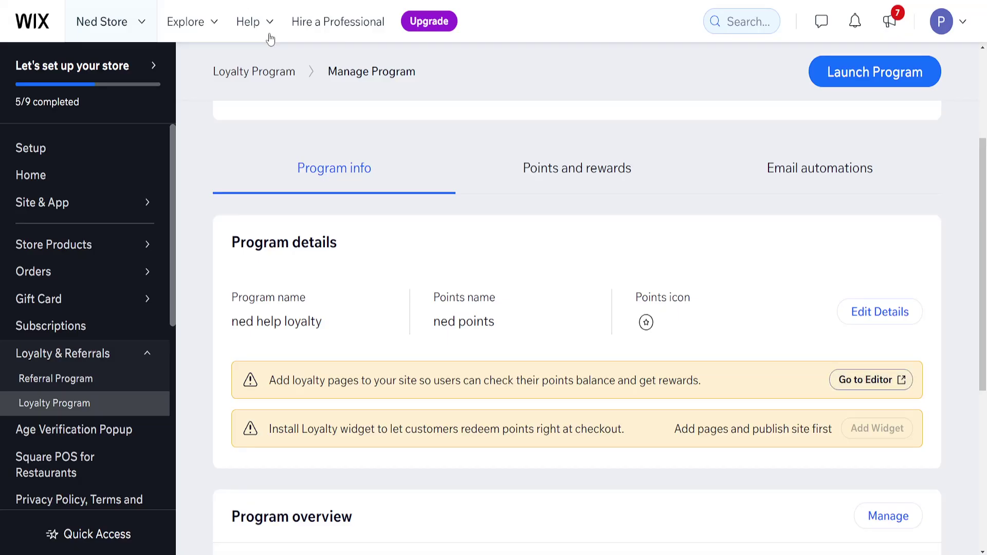
Check the site header menu for the new 'ned help loyalty' page and the Loyalty widget banner.
scroll(271, 257, down, 3)
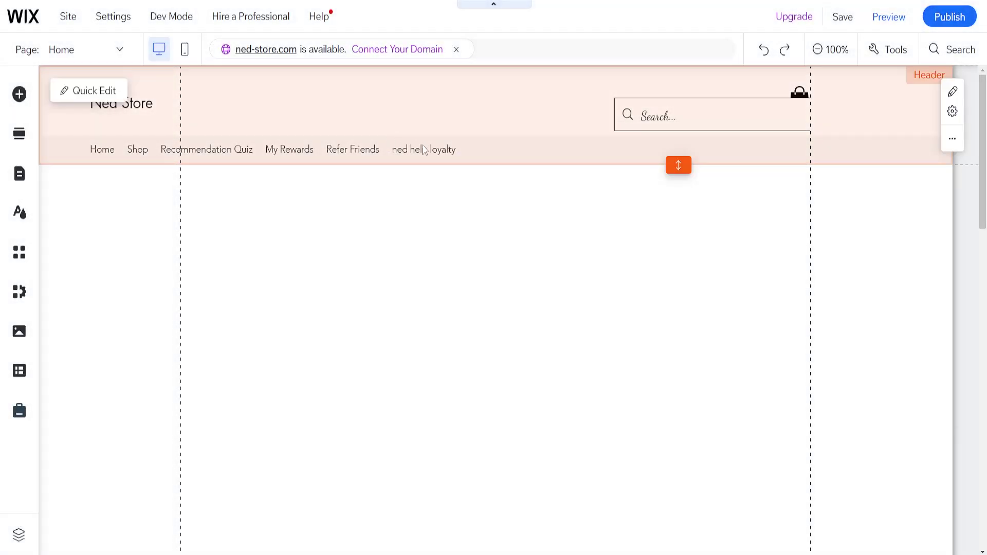
click(425, 157)
click(424, 154)
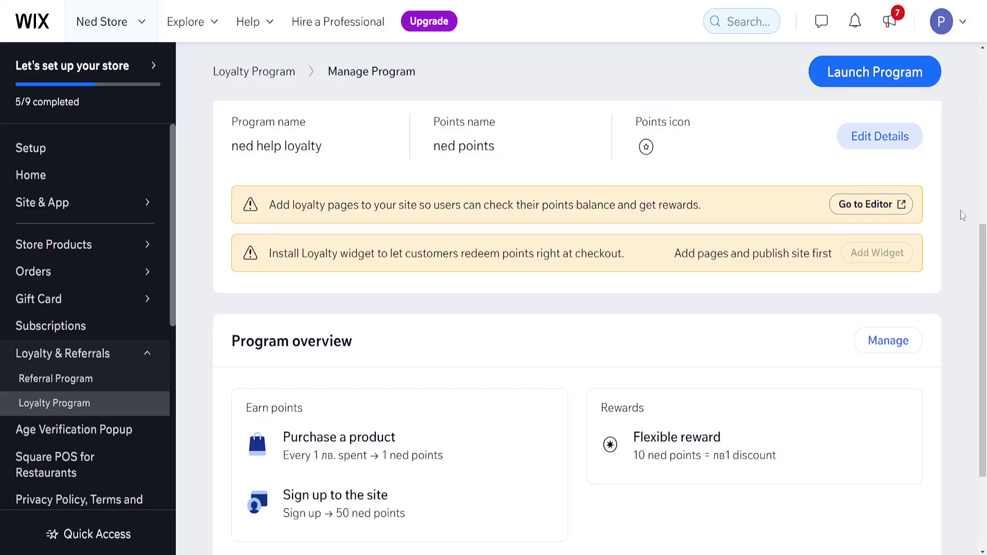
drag(297, 253, 375, 255)
Search the editor for 'loyalty' and open the installed Wix Loyalty Program app.
click(400, 208)
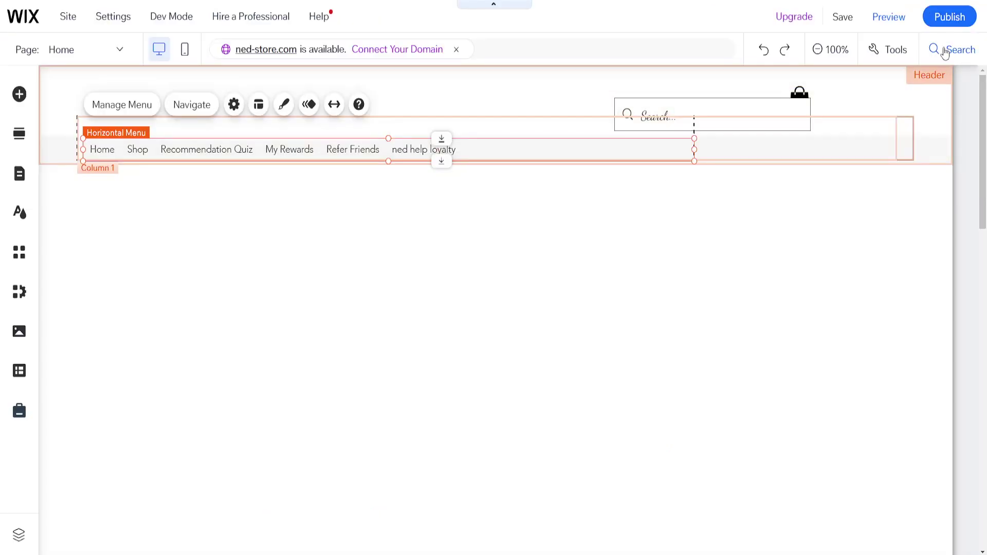
click(957, 50)
text(loyalty)
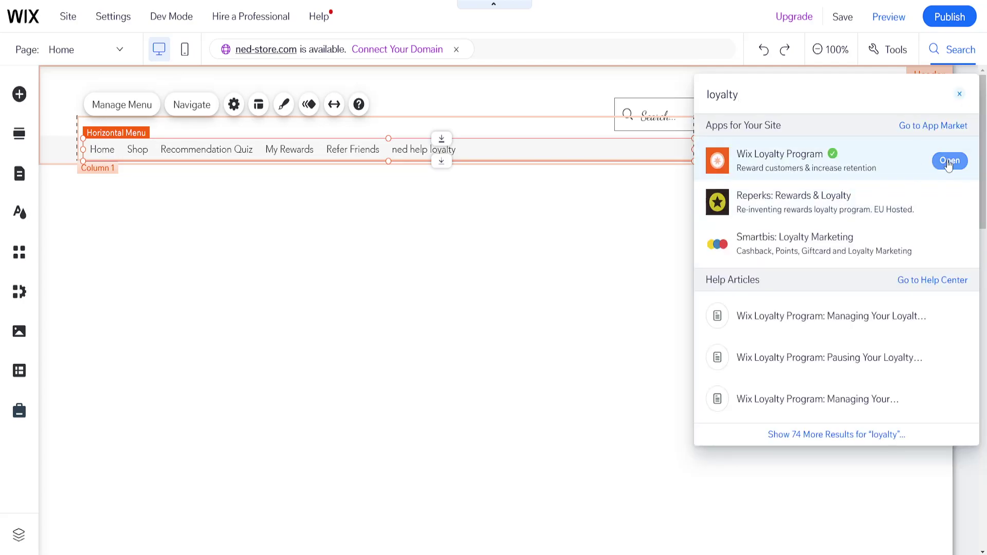
click(949, 161)
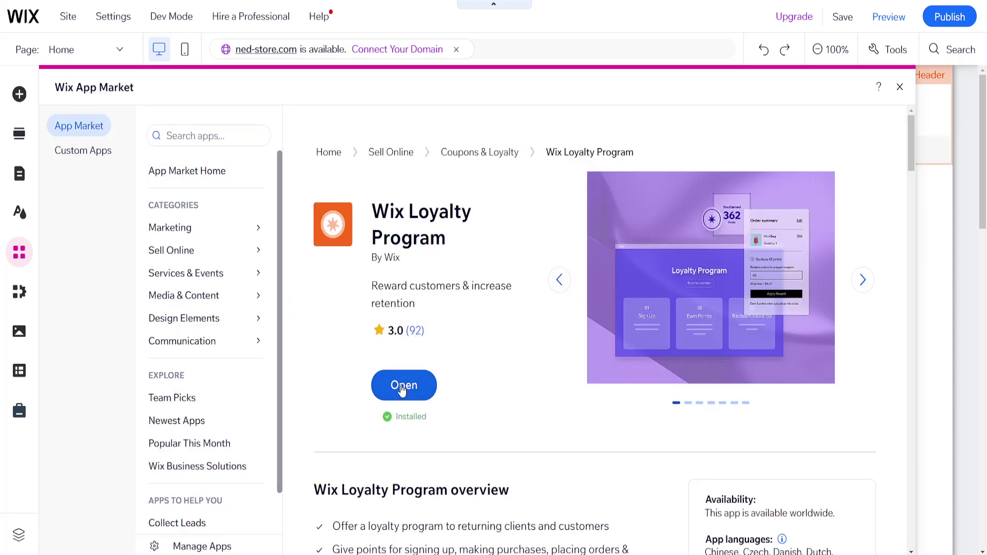
Go to the 'ned help loyalty' page and open the loyalty widget's settings.
click(403, 390)
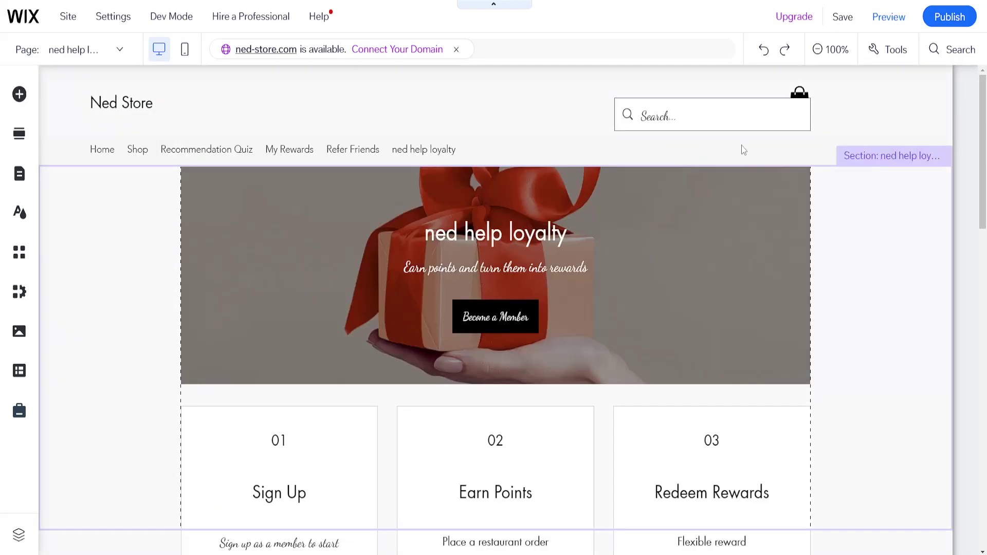
scroll(447, 296, down, 2)
double_click(447, 296)
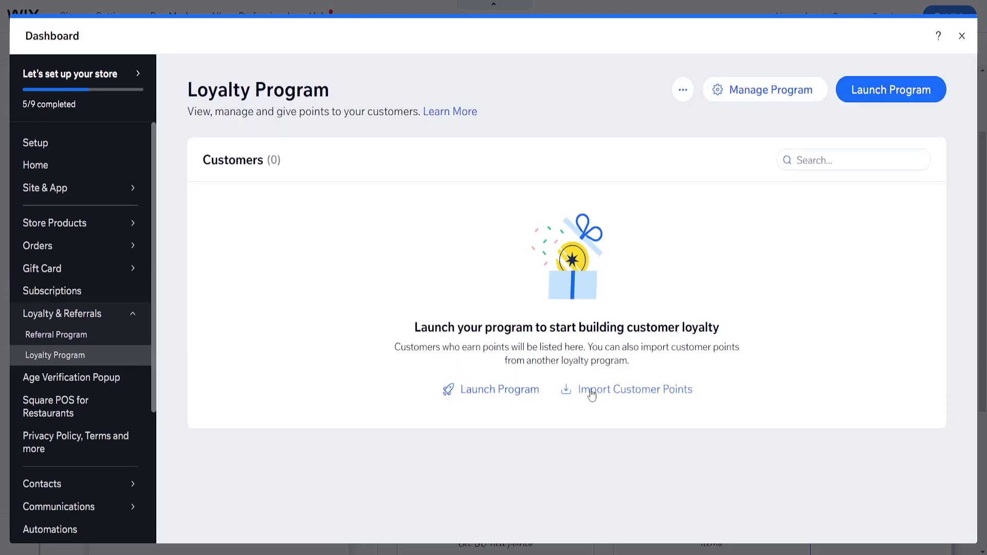
Launch the loyalty program, confirm it, and open Manage Program showing 10 ned points = лв1.
click(479, 389)
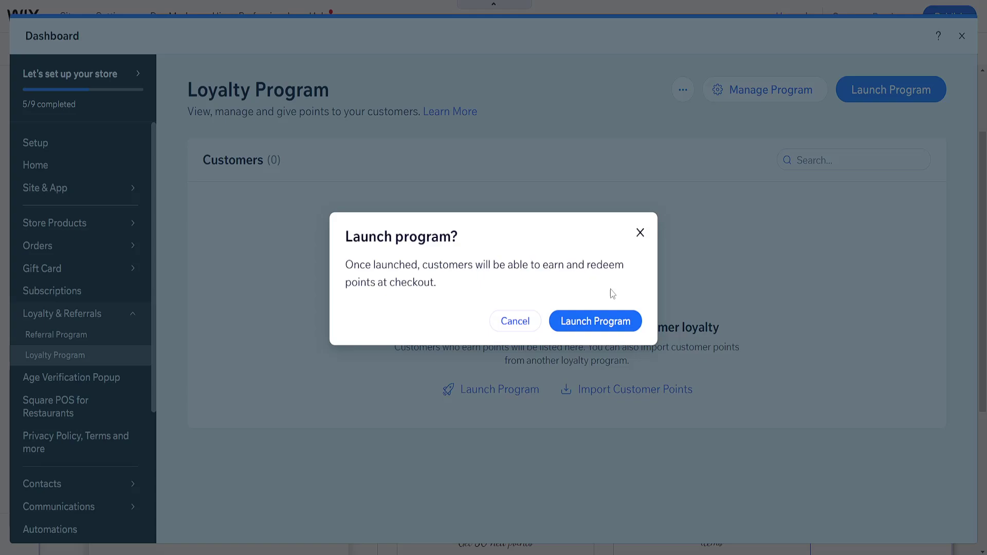
click(607, 325)
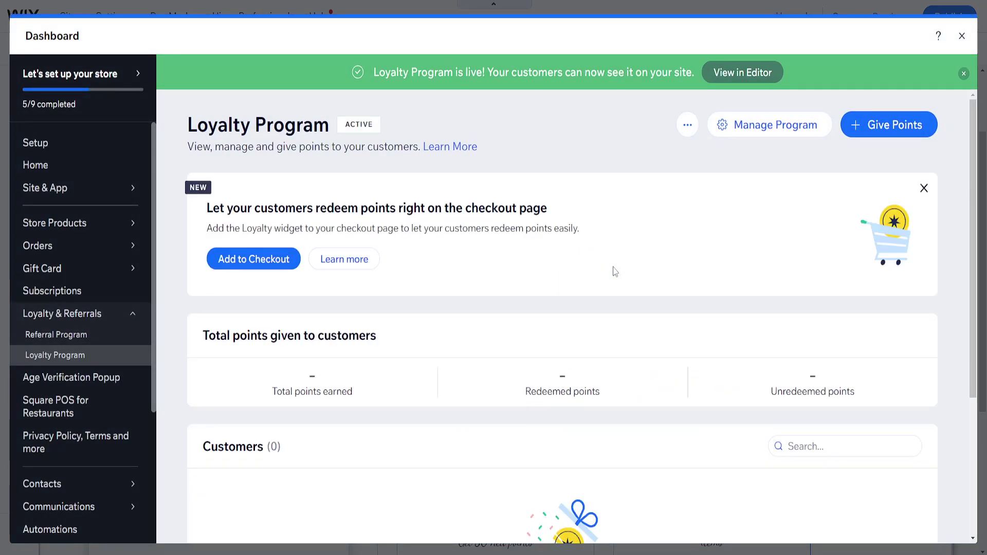
scroll(515, 333, down, 4)
scroll(514, 333, up, 4)
click(766, 131)
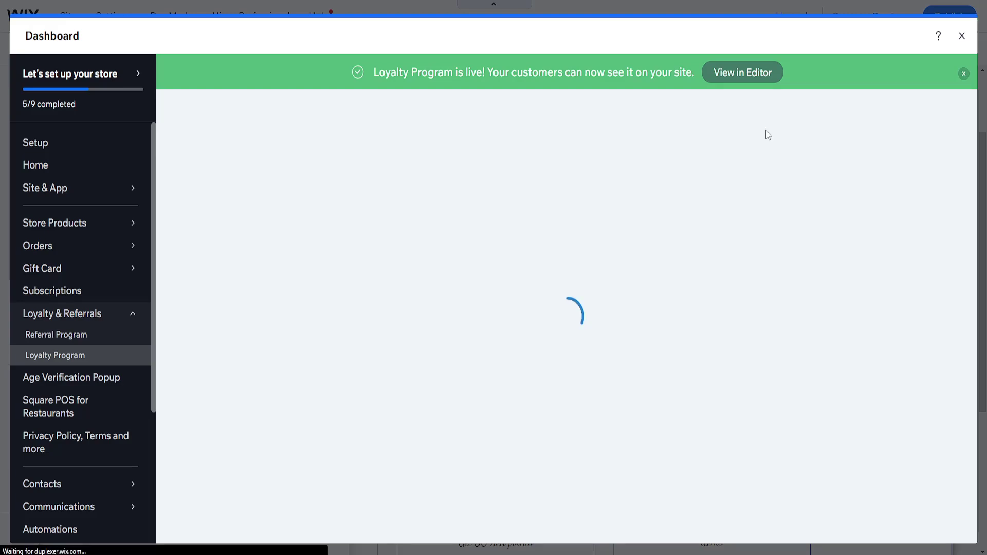
scroll(405, 254, down, 3)
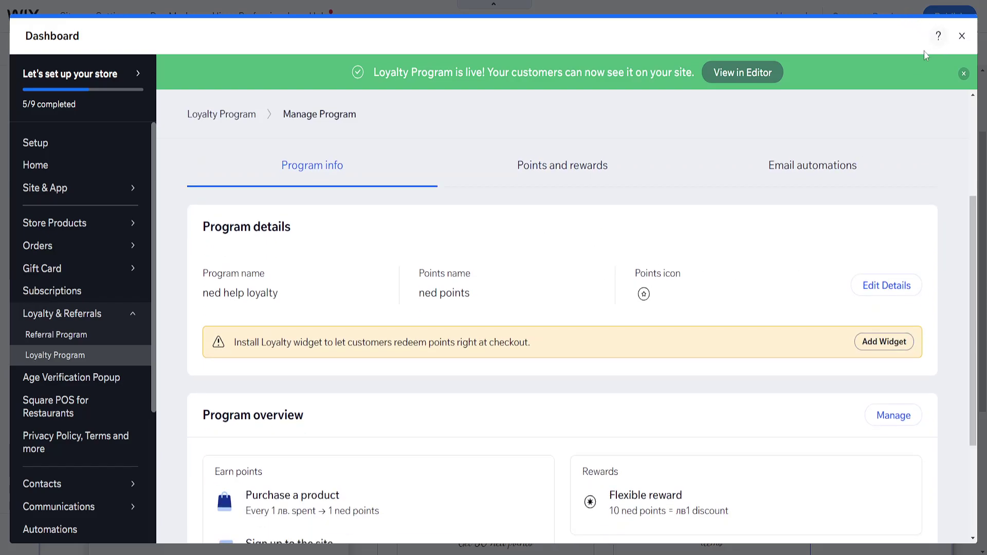
Add the Loyalty widget to the store checkout and confirm it.
click(874, 342)
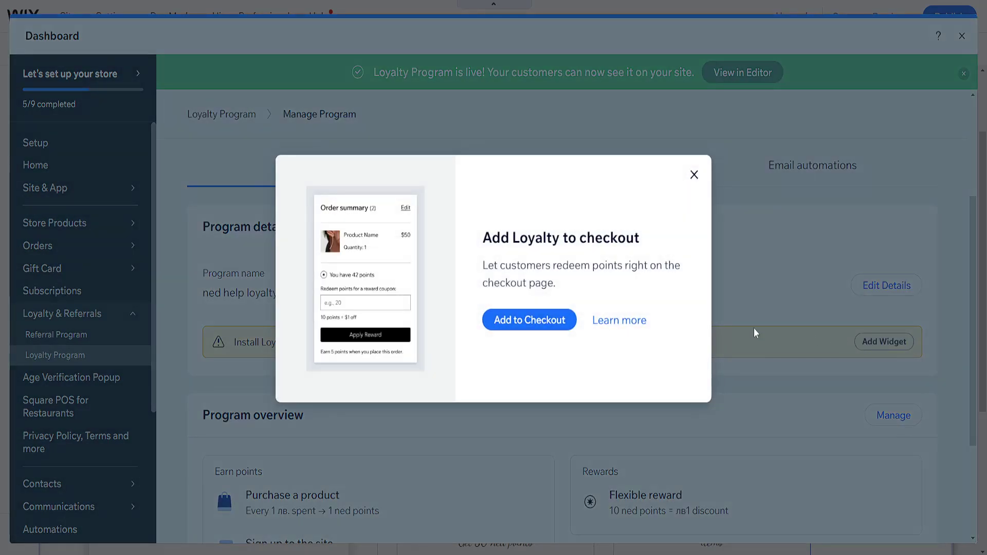
click(532, 321)
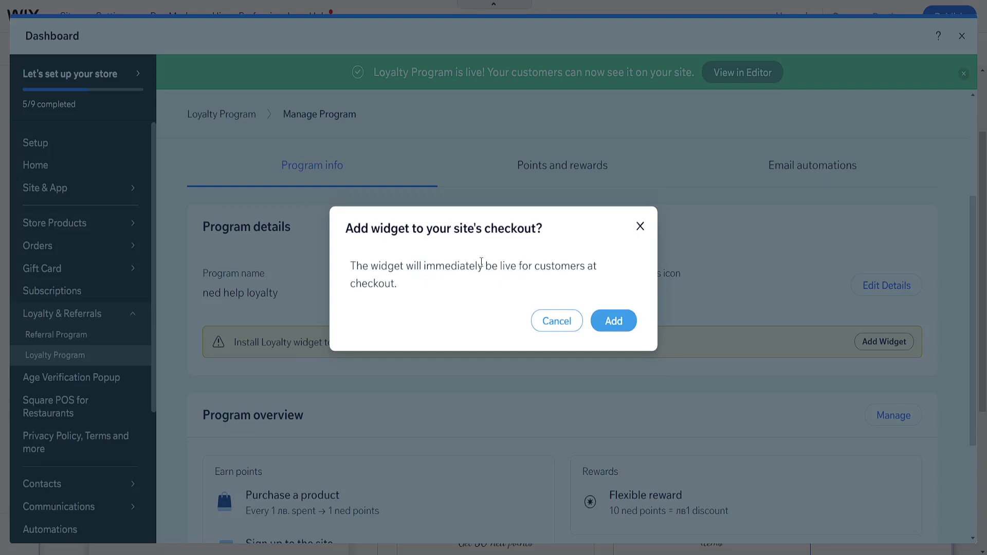
click(620, 322)
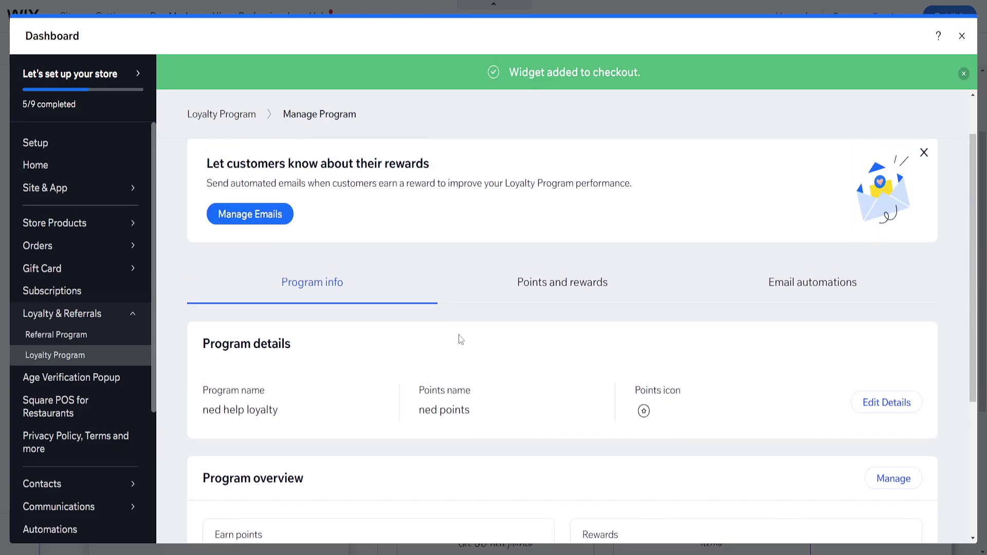
Change the Sign up earning rule from 50 to 10 ned points and save.
scroll(357, 364, down, 2)
scroll(357, 364, down, 3)
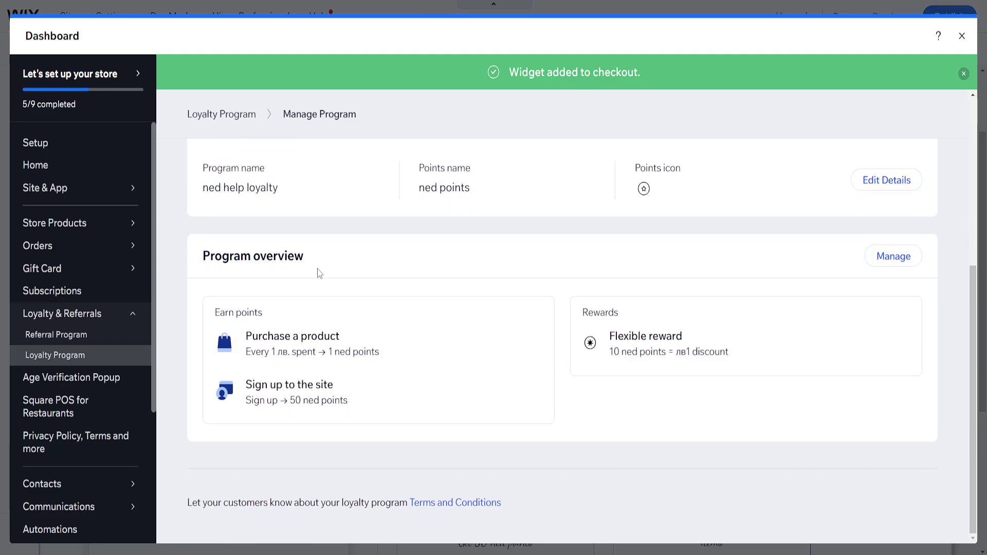
click(880, 257)
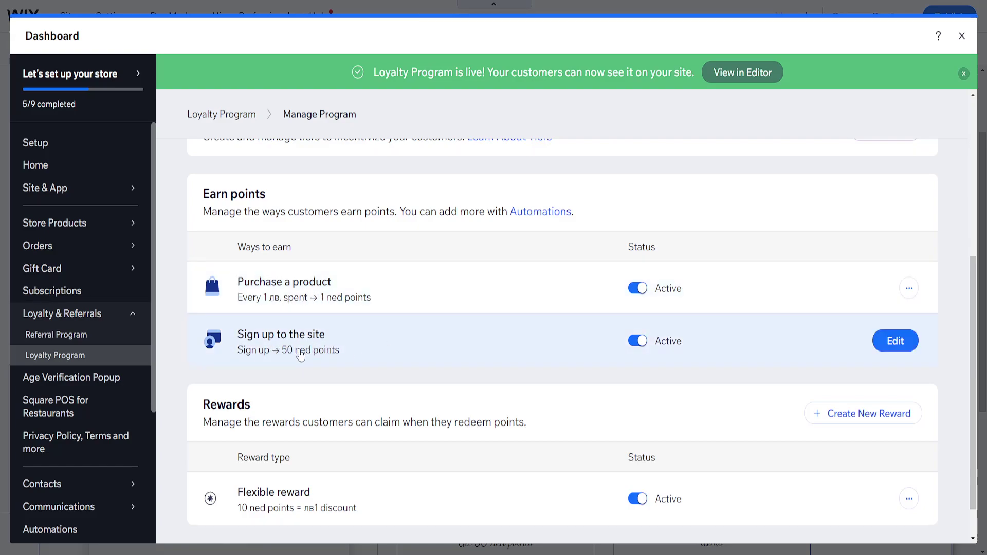
scroll(627, 344, down, 1)
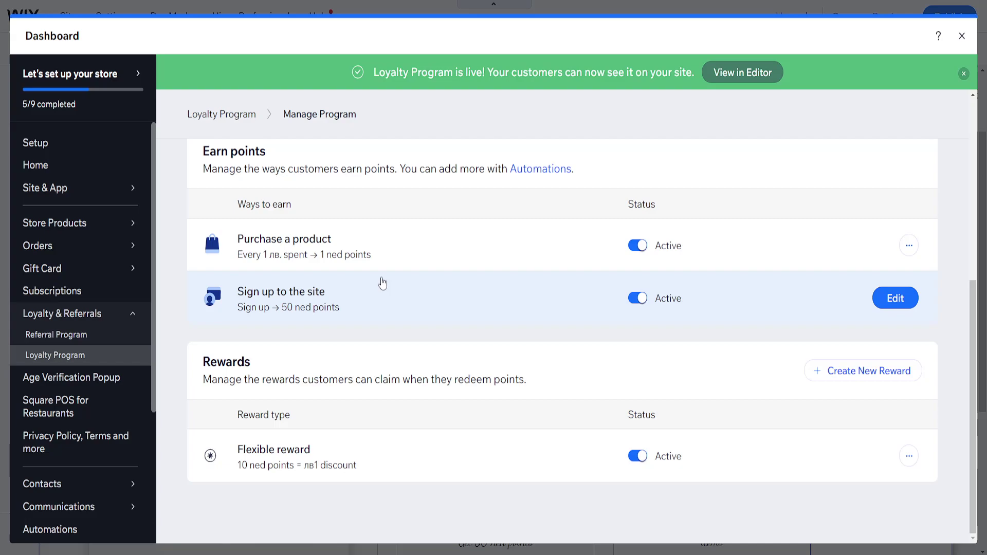
click(381, 284)
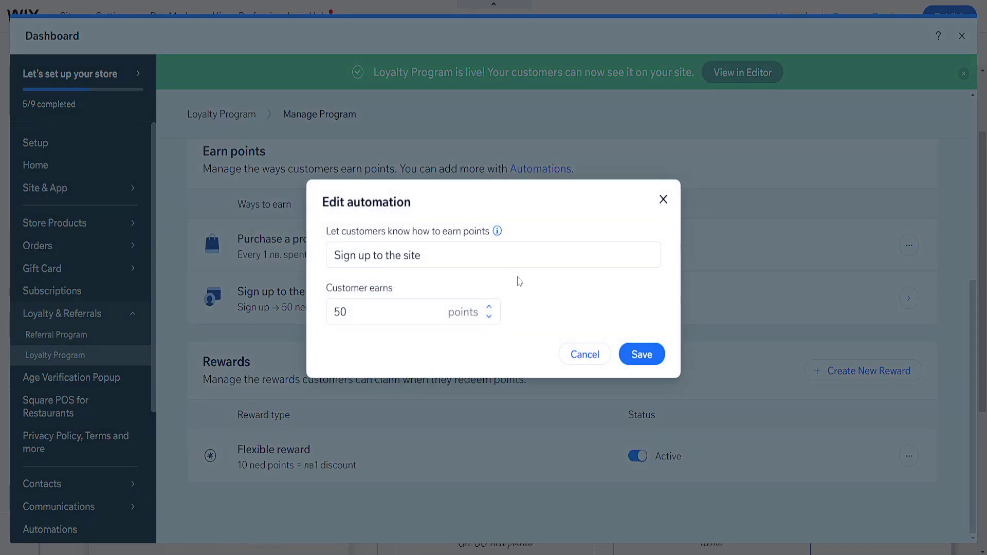
click(578, 354)
click(843, 296)
click(383, 306)
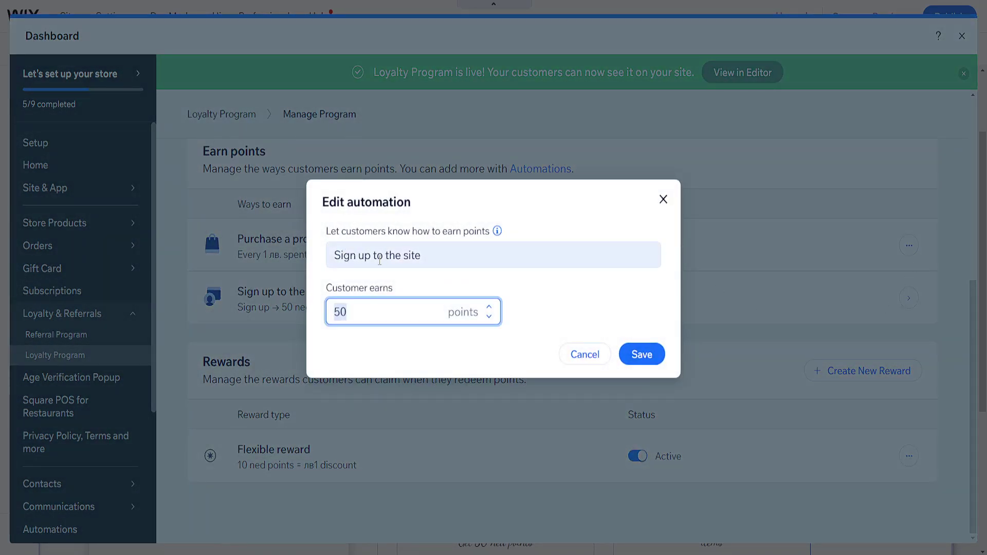
text(10)
click(641, 354)
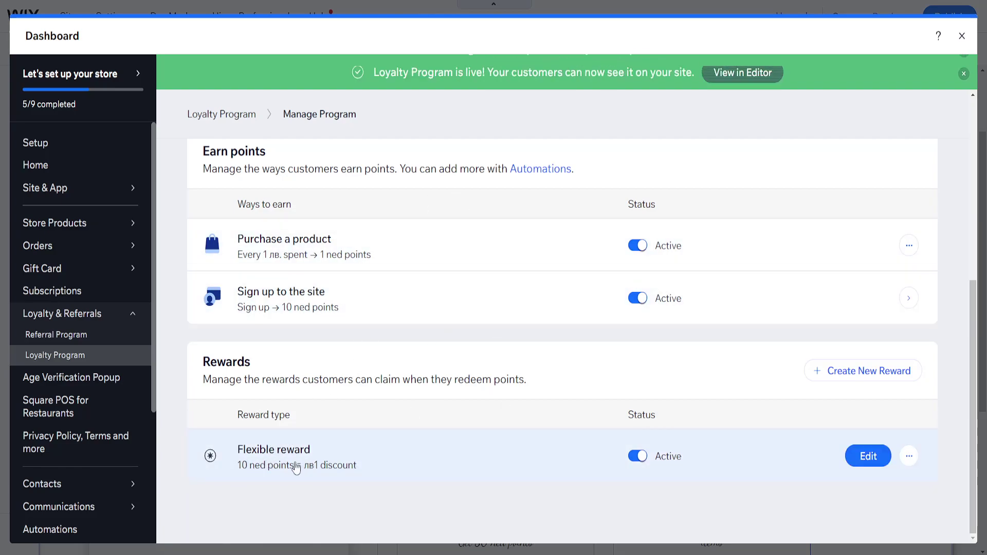
Raise the Flexible reward cost from 10 to 100 ned points per лв1 discount and save.
click(315, 468)
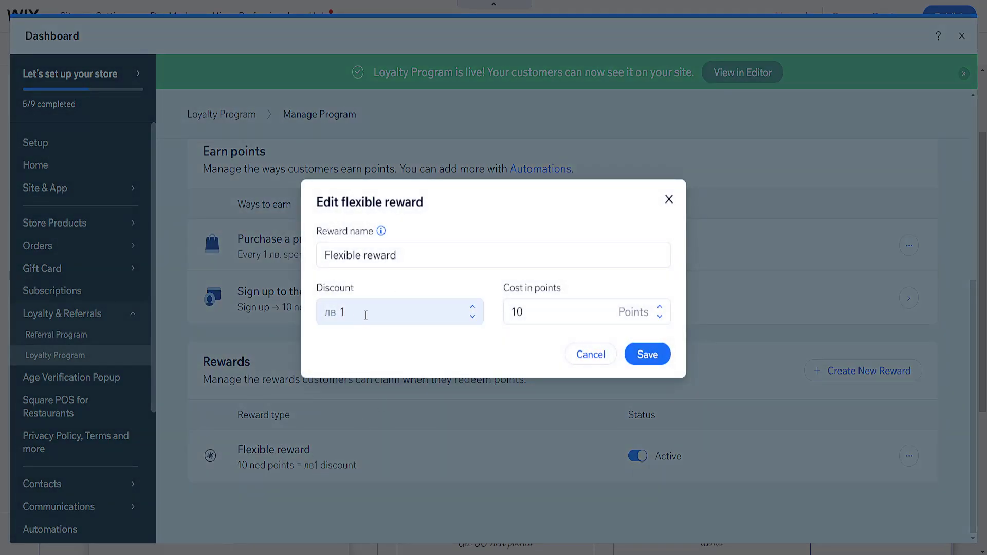
double_click(345, 315)
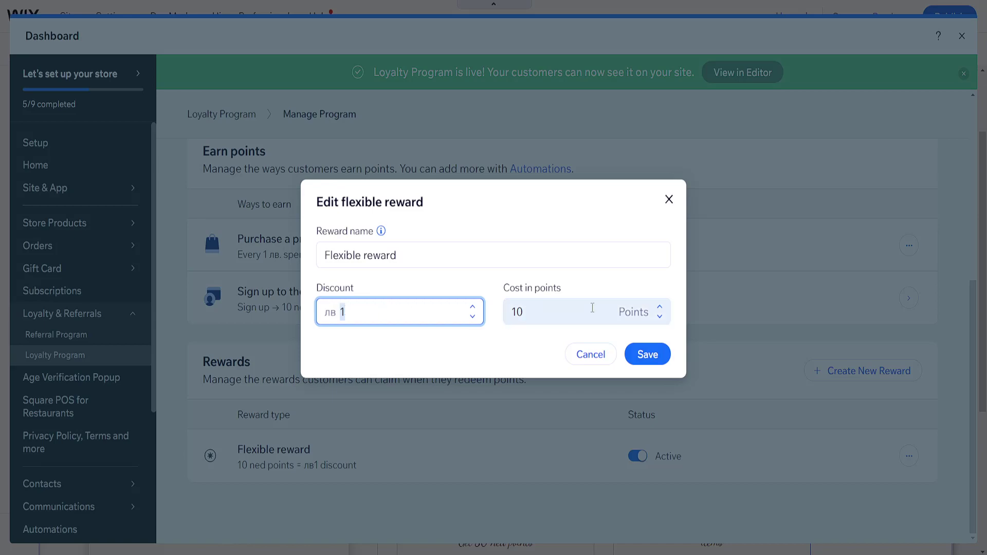
double_click(561, 315)
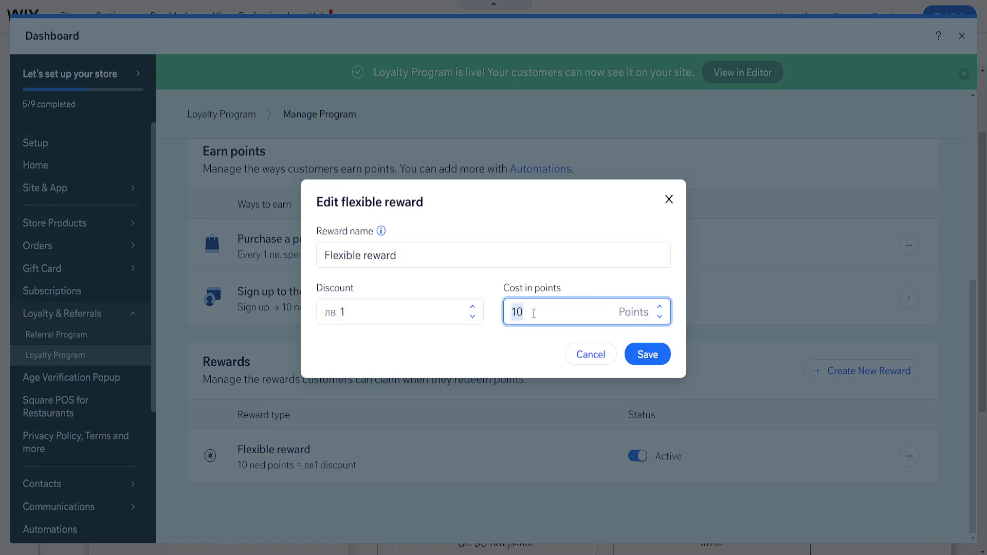
text(100)
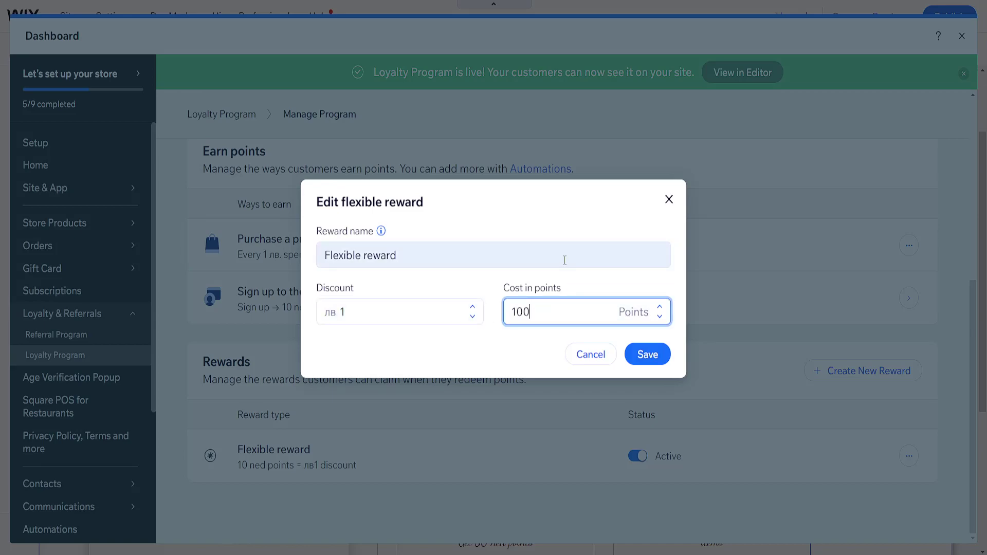
click(644, 354)
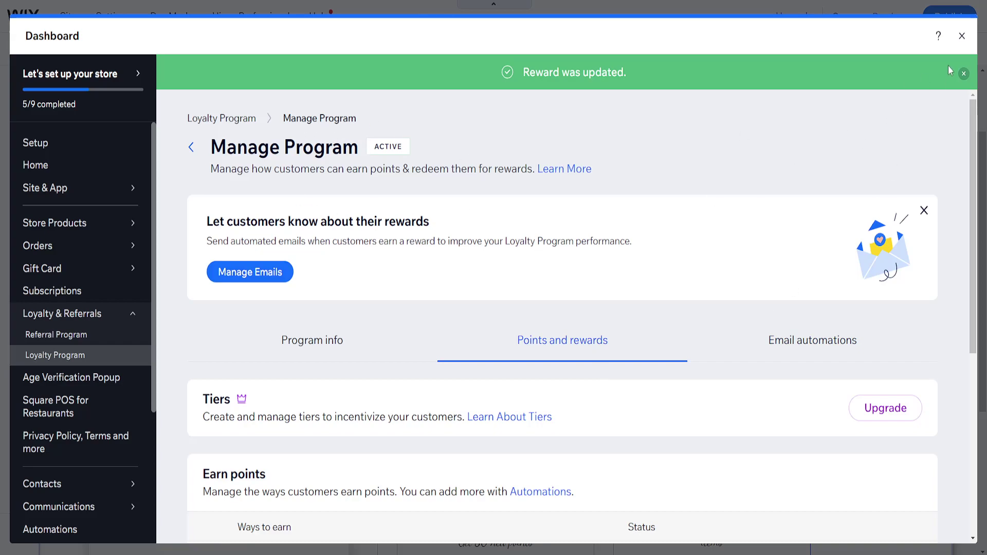
Close the Dashboard and Loyalty settings panel to see the 100 ned points = 1 лв. reward in the editor.
click(962, 36)
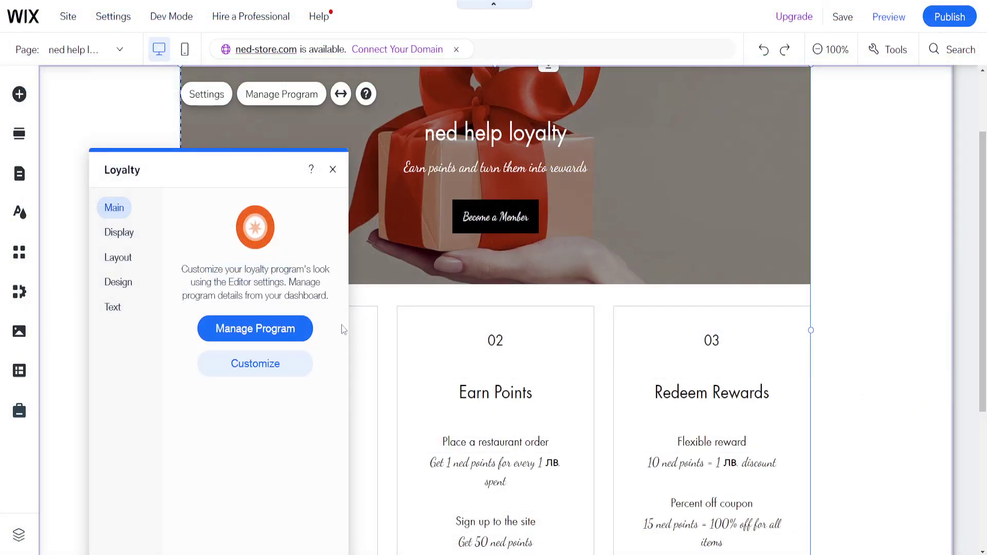
click(333, 171)
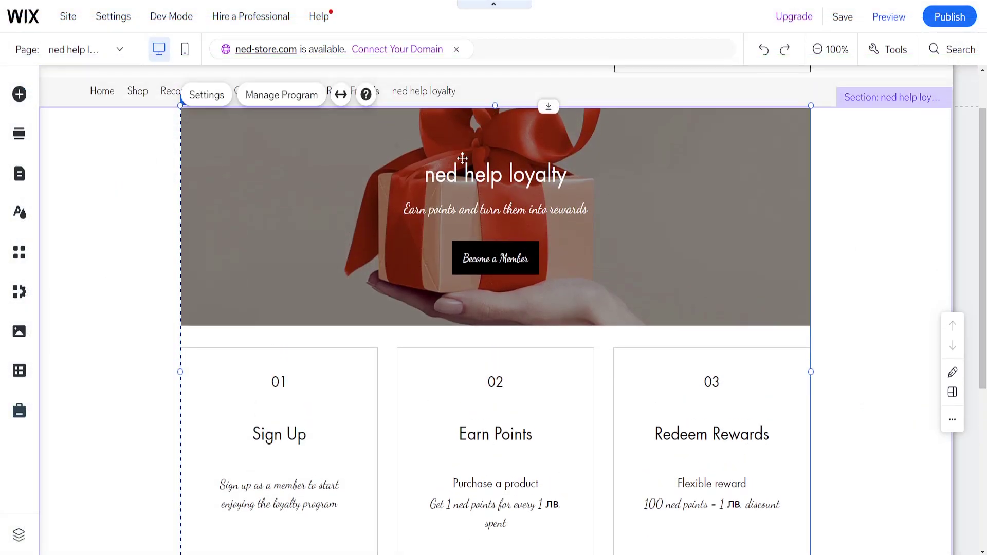